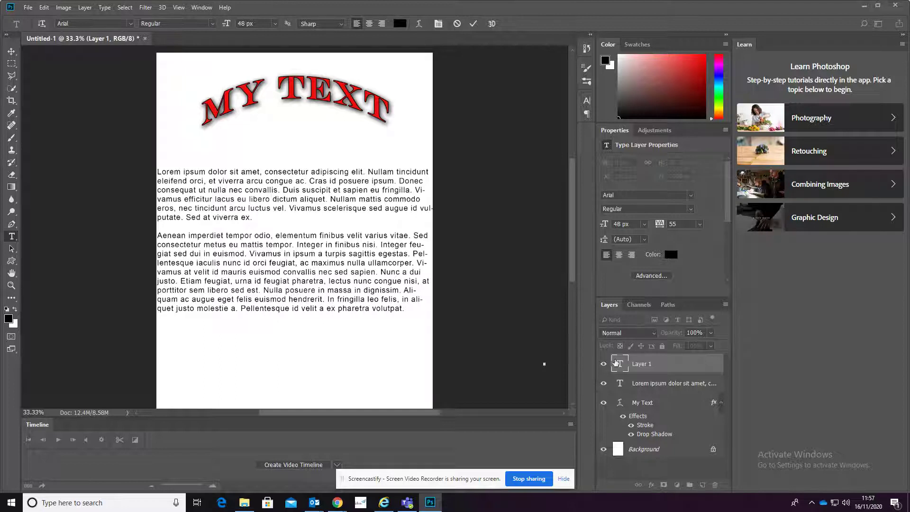
Step: Delete the empty Layer 1 type layer, then drag-select the text of both lorem ipsum paragraphs
{"action": "left_click", "coordinate": [633, 382]}
{"action": "left_click", "coordinate": [643, 364]}
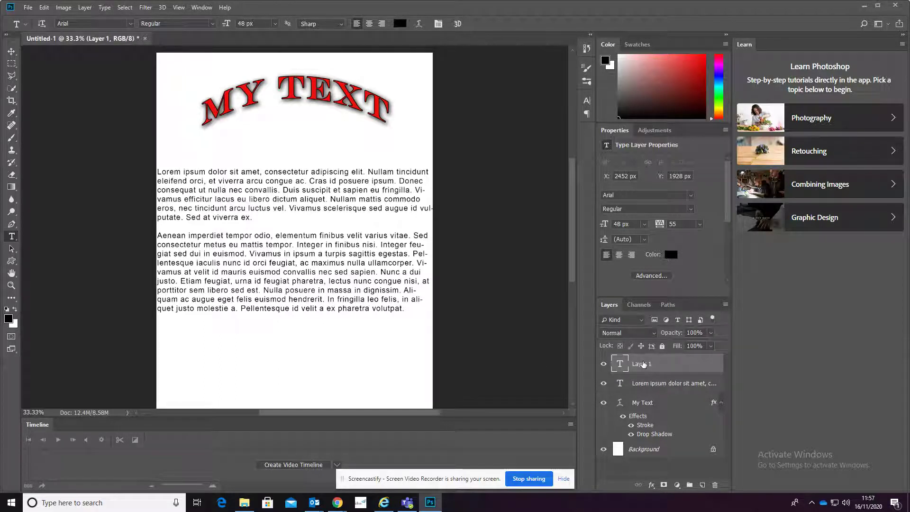
{"action": "key", "text": "Delete"}
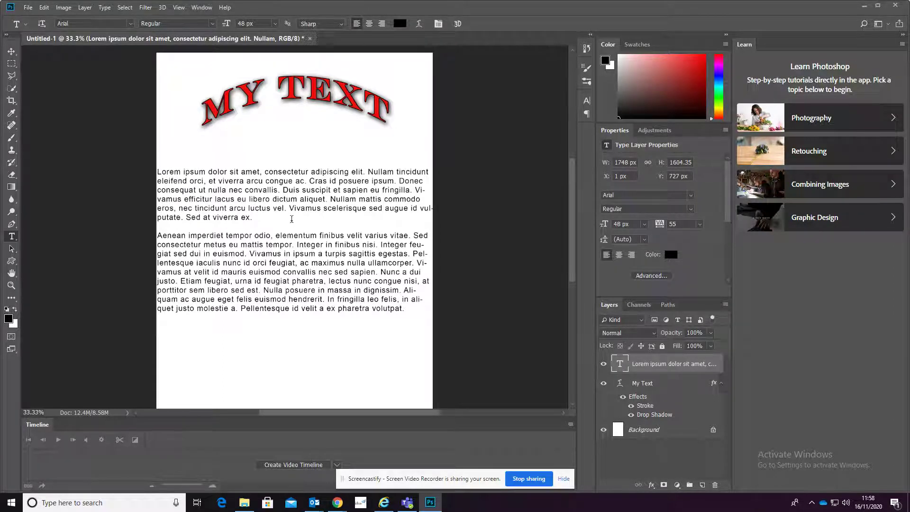
{"action": "left_click_drag", "start_coordinate": [411, 308], "coordinate": [159, 170]}
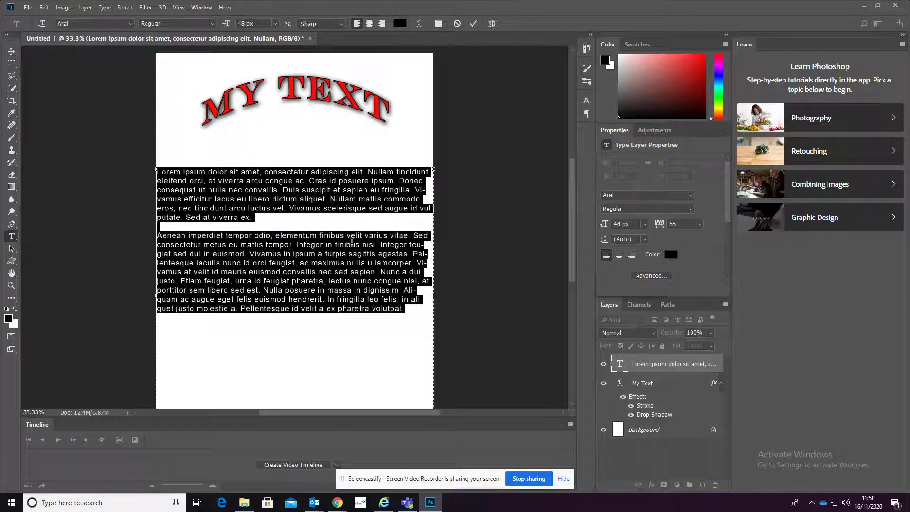
Step: Open the Character panel showing the body text's 48 px Arial Regular settings
{"action": "left_click", "coordinate": [588, 103]}
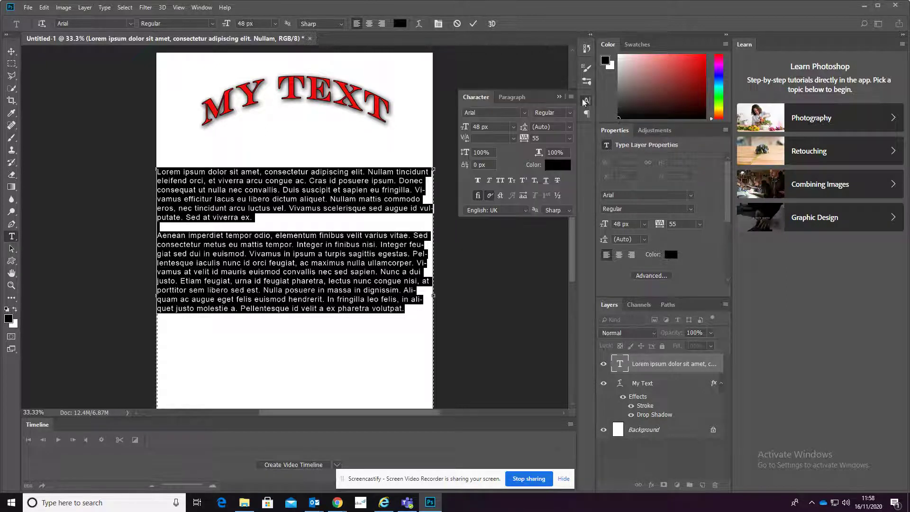
{"action": "left_click", "coordinate": [478, 180]}
{"action": "left_click", "coordinate": [478, 180]}
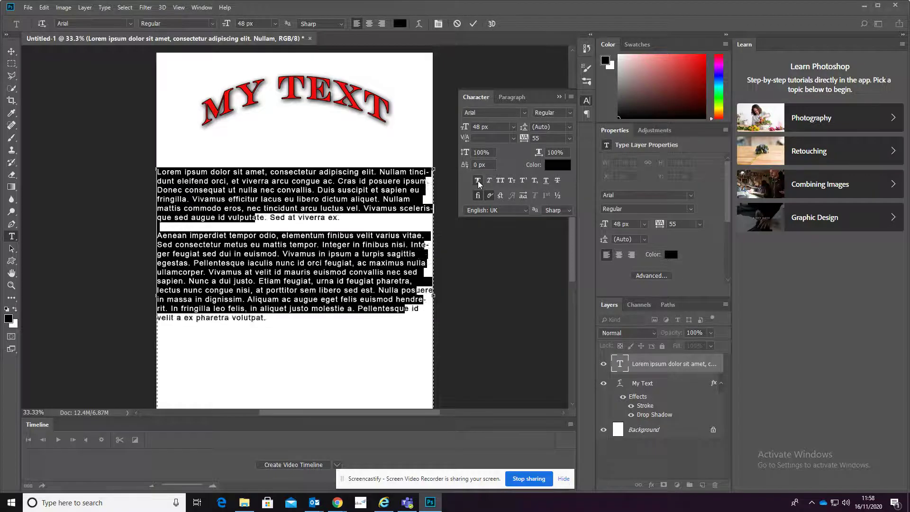
{"action": "left_click", "coordinate": [489, 181]}
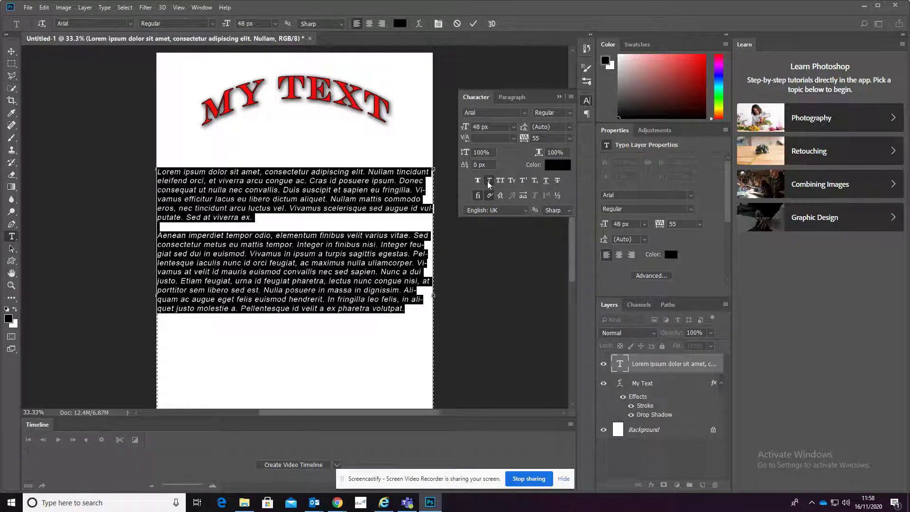
{"action": "left_click", "coordinate": [488, 181]}
{"action": "left_click", "coordinate": [498, 179]}
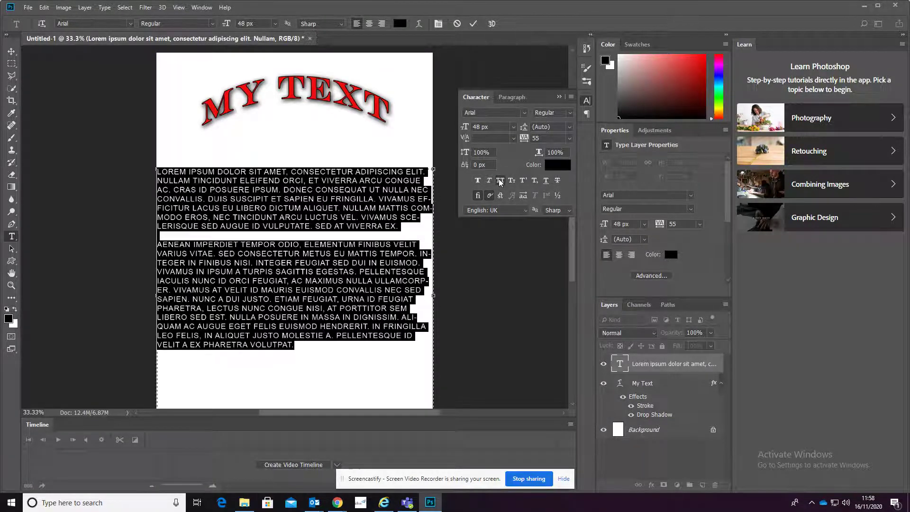
{"action": "left_click", "coordinate": [498, 179]}
{"action": "left_click", "coordinate": [512, 181]}
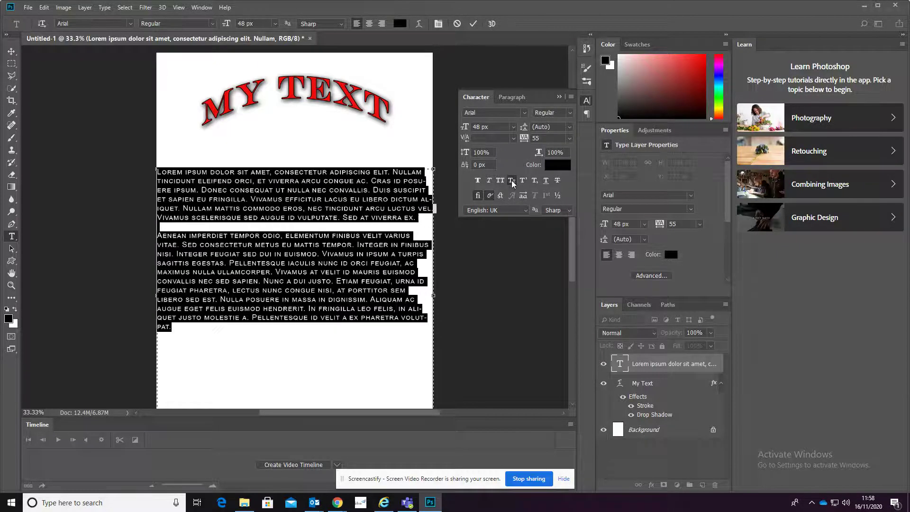
{"action": "left_click", "coordinate": [512, 181]}
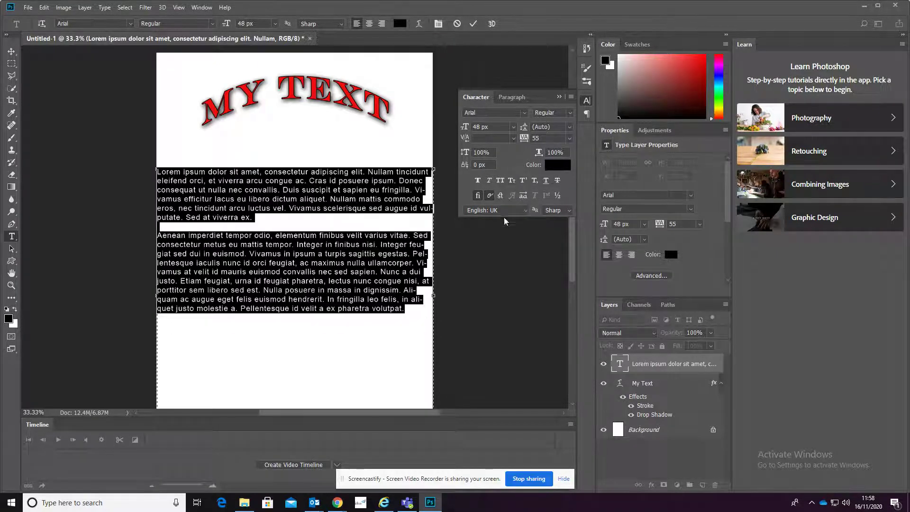
{"action": "left_click", "coordinate": [522, 180]}
{"action": "left_click", "coordinate": [522, 180]}
{"action": "left_click", "coordinate": [477, 181]}
{"action": "left_click", "coordinate": [479, 180]}
{"action": "left_click", "coordinate": [569, 127]}
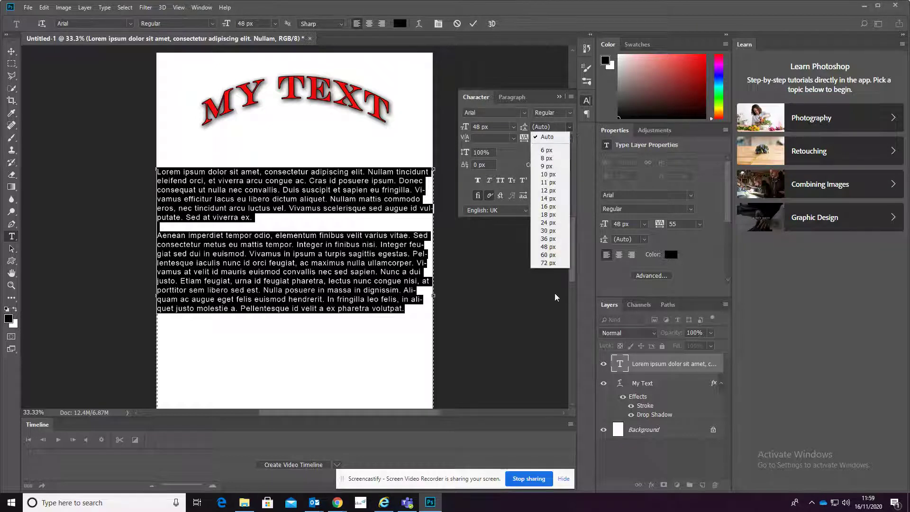
Step: Try leading values of 48, 30 and 60 px, settle on 72 px, then deselect the text
{"action": "left_click", "coordinate": [549, 150]}
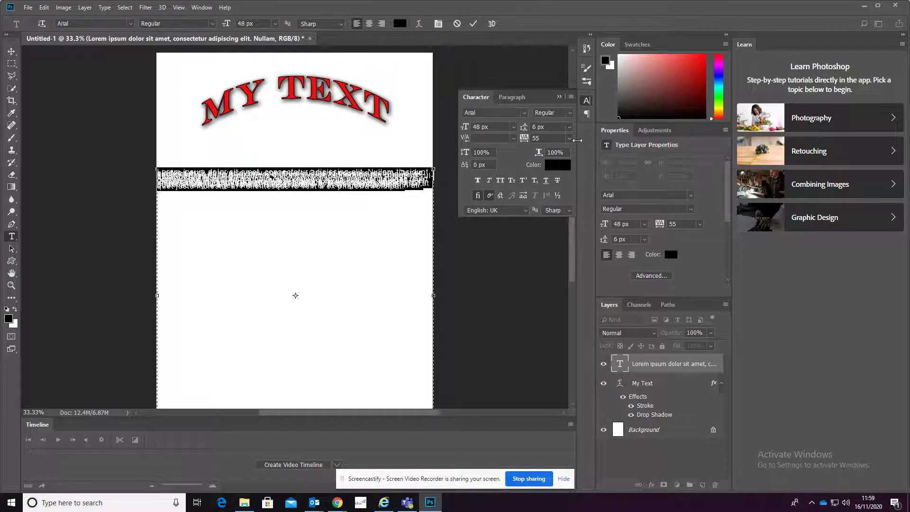
{"action": "left_click", "coordinate": [569, 127]}
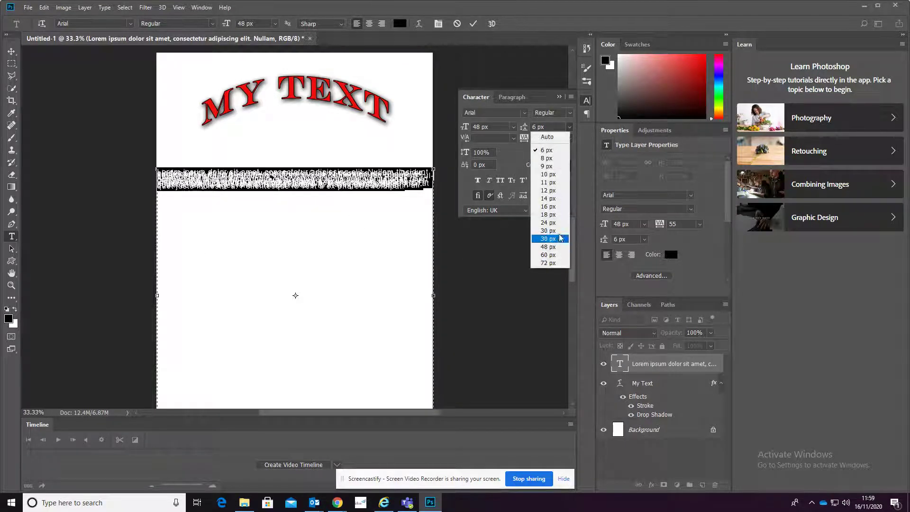
{"action": "left_click", "coordinate": [548, 246]}
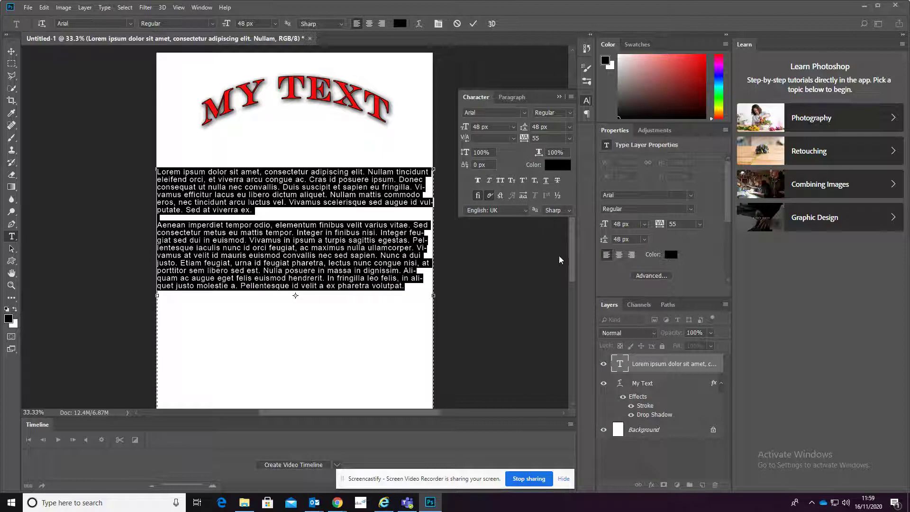
{"action": "left_click", "coordinate": [570, 127]}
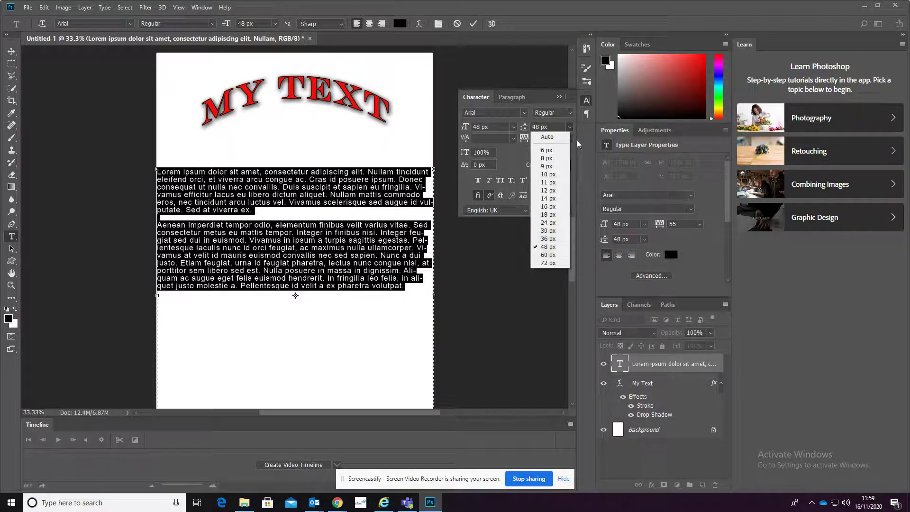
{"action": "left_click", "coordinate": [549, 230]}
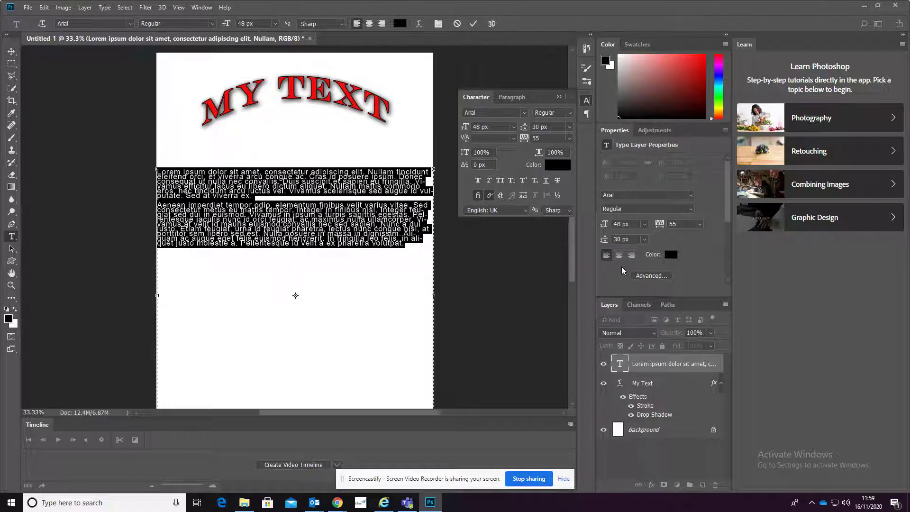
{"action": "left_click", "coordinate": [569, 127]}
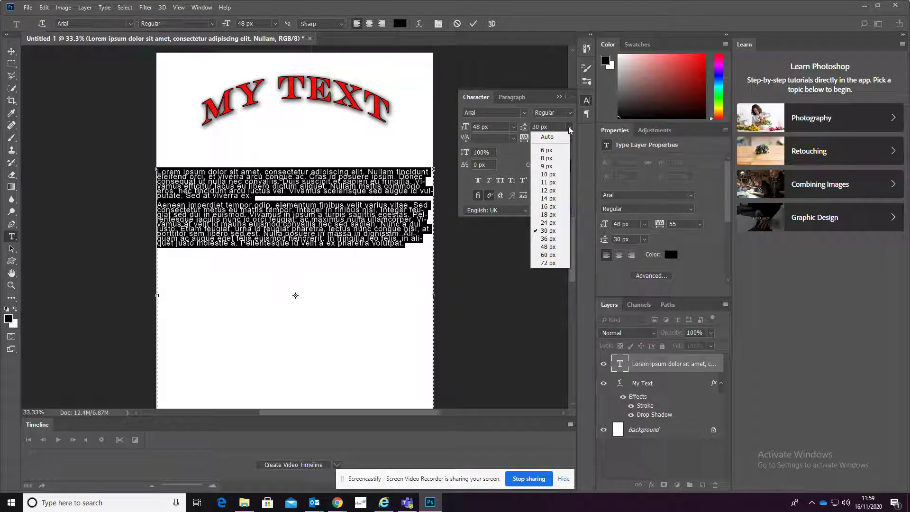
{"action": "left_click", "coordinate": [548, 246]}
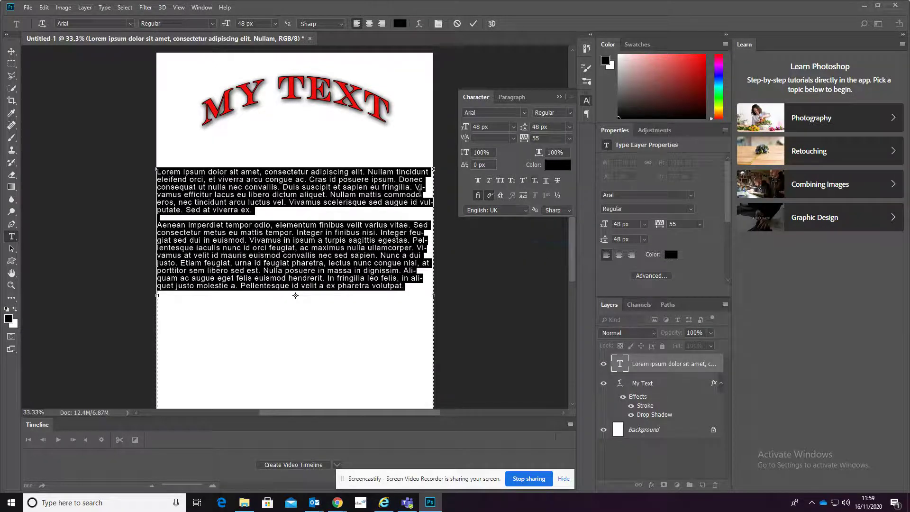
{"action": "left_click", "coordinate": [570, 126]}
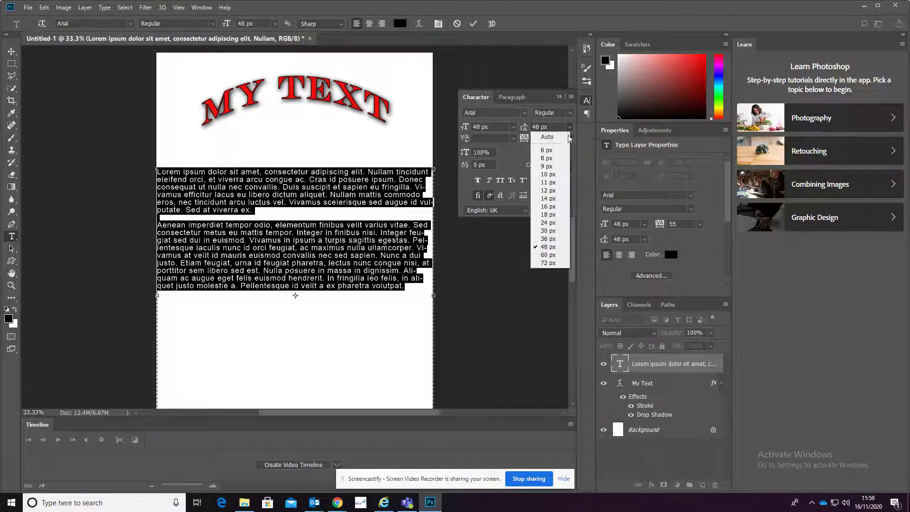
{"action": "left_click", "coordinate": [548, 255]}
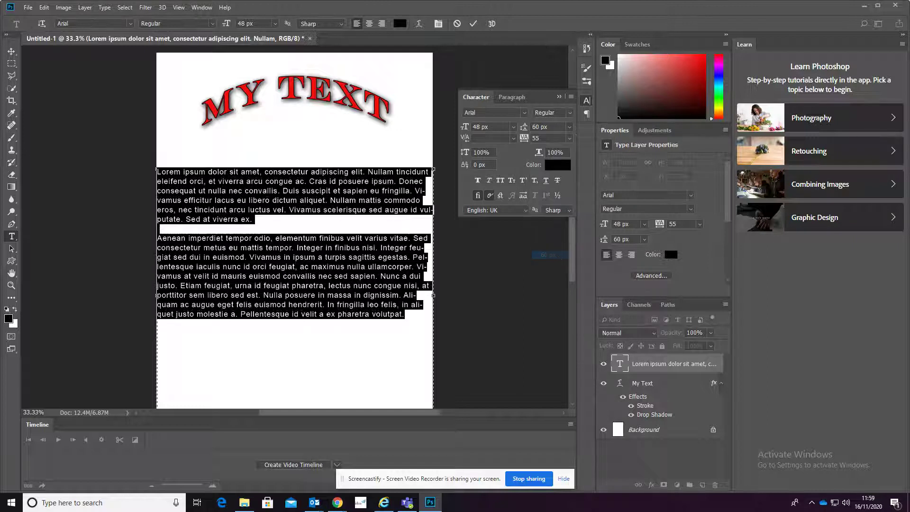
{"action": "left_click", "coordinate": [568, 128]}
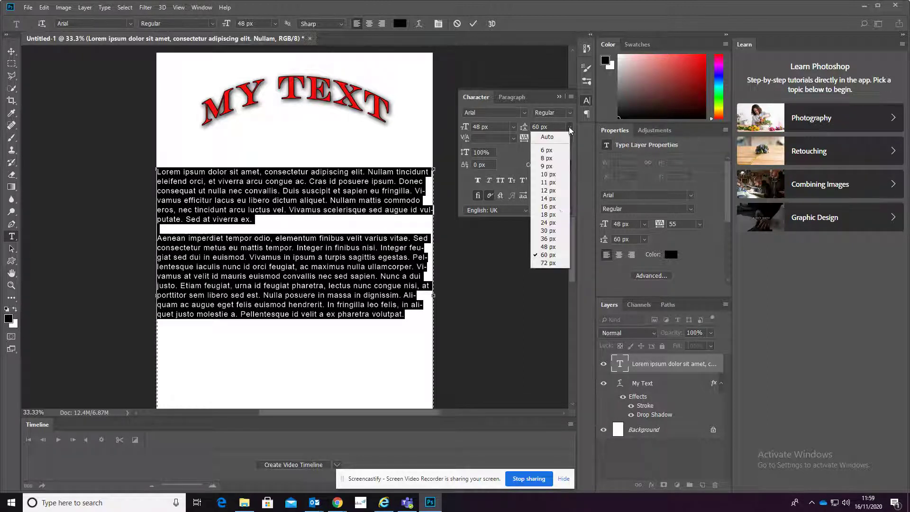
{"action": "left_click", "coordinate": [548, 262]}
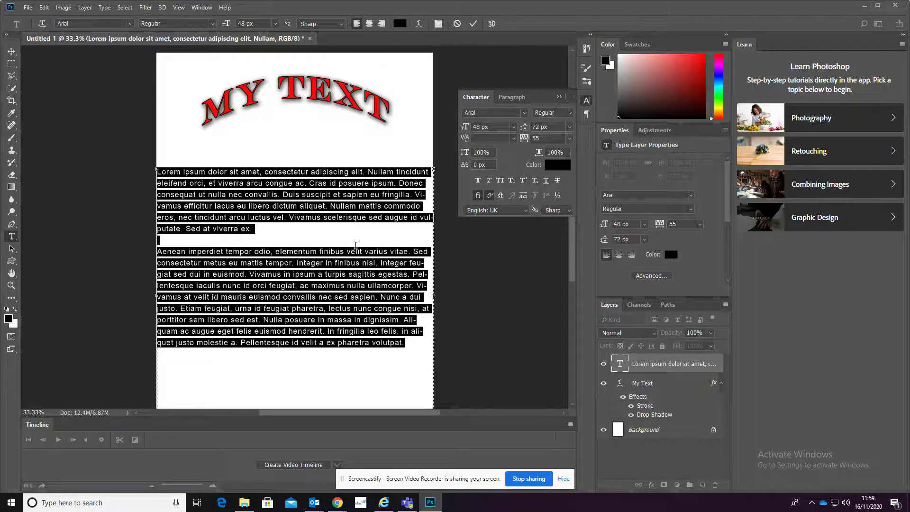
{"action": "left_click", "coordinate": [376, 294]}
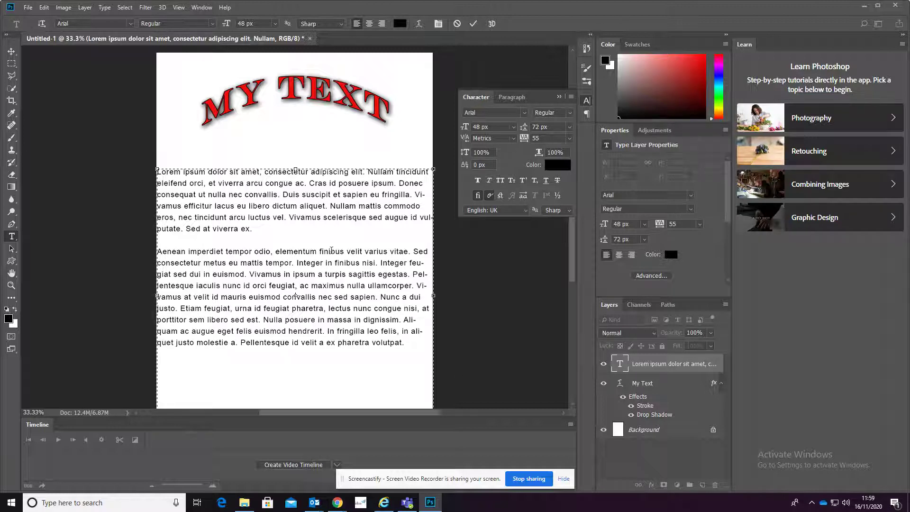
Step: Reselect all paragraph text and show the Paragraph panel, ending on left alignment after testing centre and right
{"action": "left_click_drag", "start_coordinate": [417, 340], "coordinate": [142, 167]}
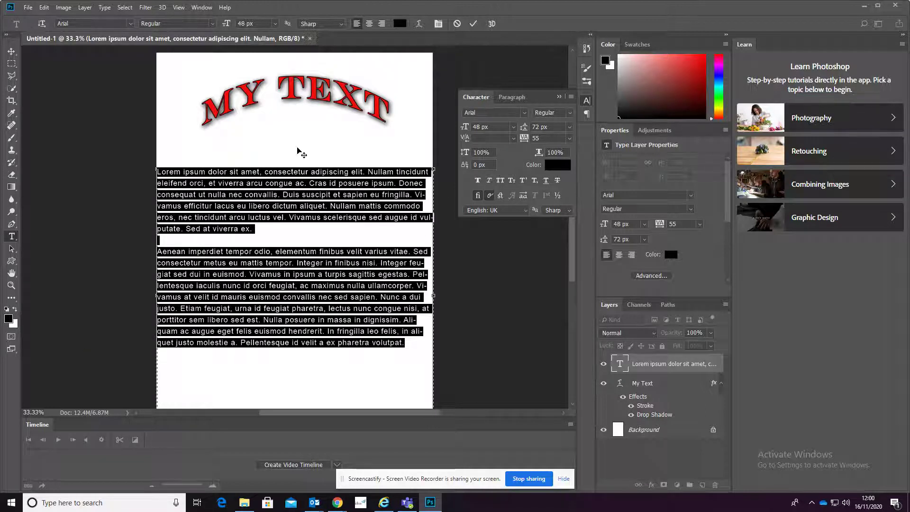
{"action": "left_click", "coordinate": [371, 229]}
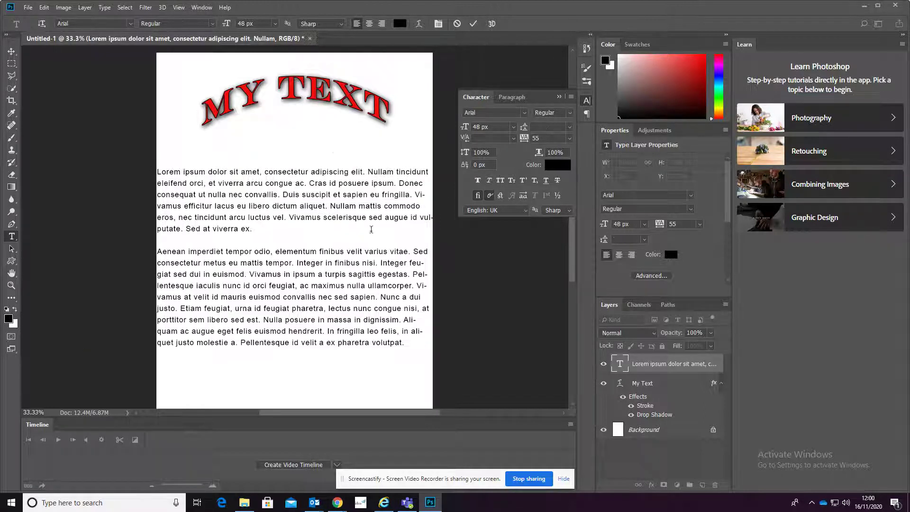
{"action": "left_click", "coordinate": [154, 229]}
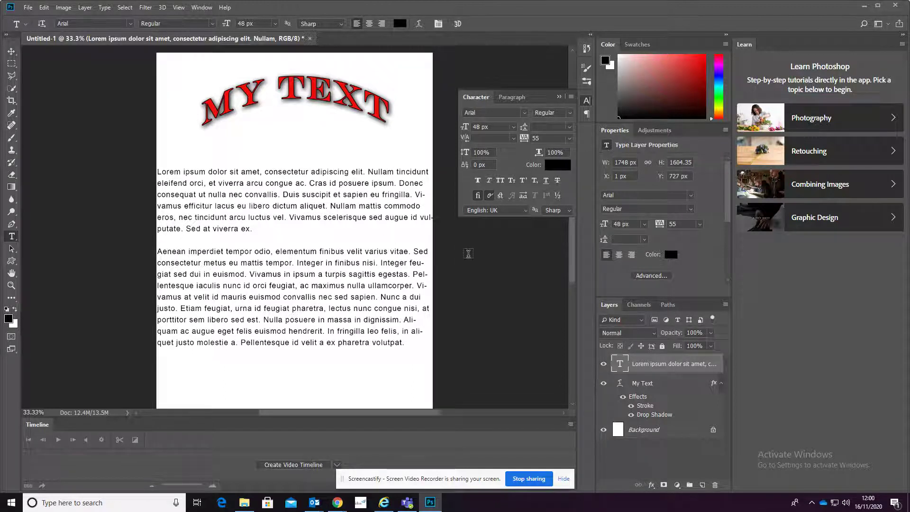
{"action": "left_click", "coordinate": [410, 333]}
{"action": "left_click_drag", "start_coordinate": [405, 342], "coordinate": [126, 152]}
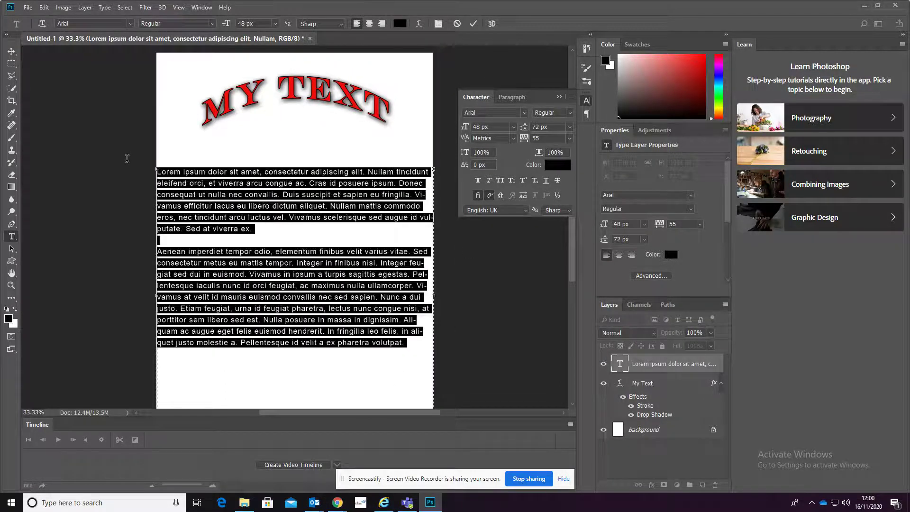
{"action": "left_click", "coordinate": [517, 98]}
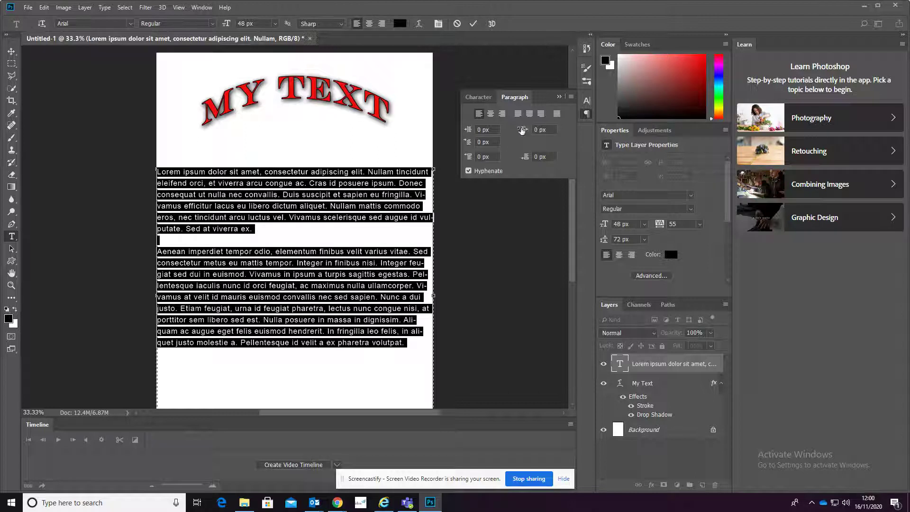
{"action": "left_click", "coordinate": [490, 114]}
{"action": "left_click", "coordinate": [503, 114]}
{"action": "left_click", "coordinate": [478, 115]}
Step: Indent the paragraphs 70 px on the left and right, then finish editing
{"action": "left_click", "coordinate": [477, 129]}
{"action": "type", "text": "70"}
{"action": "key", "text": "Tab"}
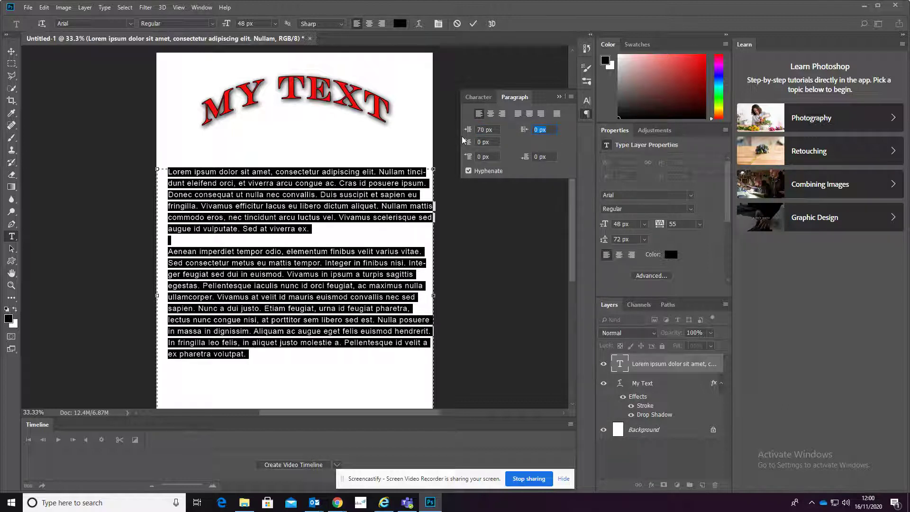
{"action": "type", "text": "70"}
{"action": "key", "text": "Return"}
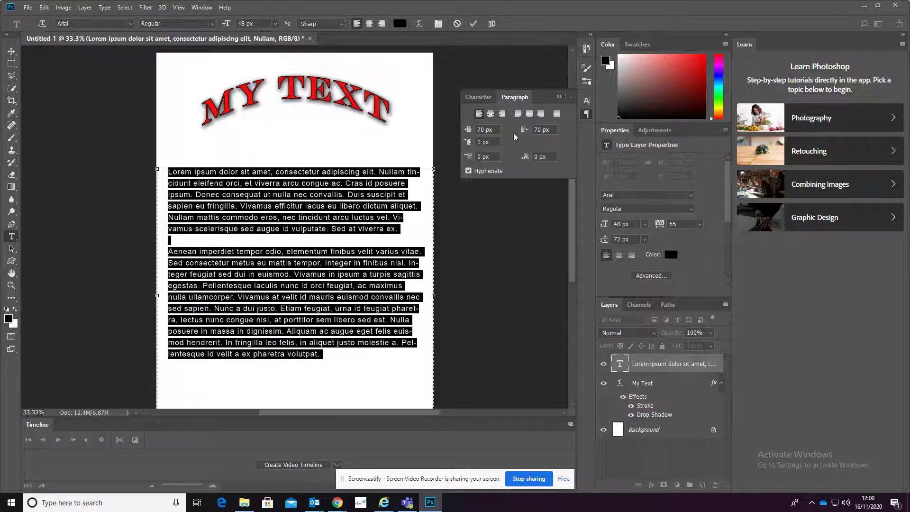
{"action": "left_click", "coordinate": [489, 224]}
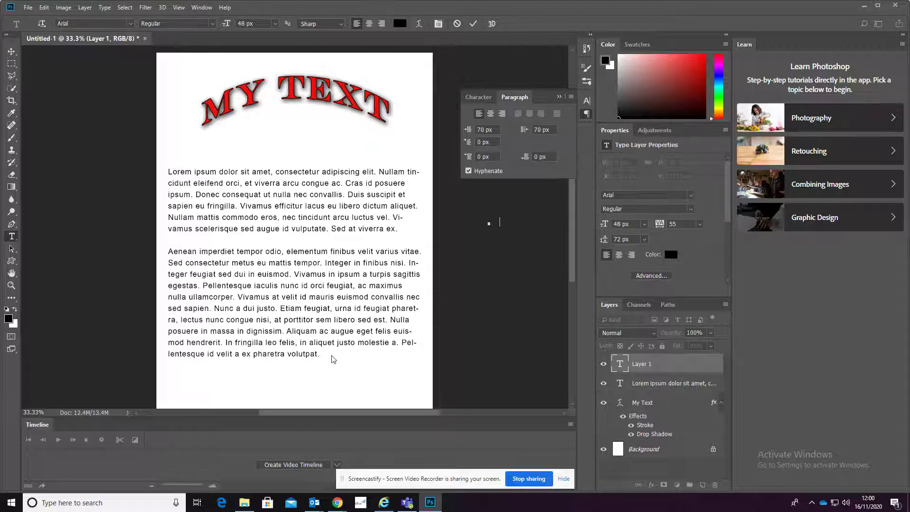
Step: Discard the empty text layer, reselect the lorem ipsum text and apply Justify Last Centered
{"action": "key", "text": "Escape"}
{"action": "left_click_drag", "start_coordinate": [326, 359], "coordinate": [356, 386]}
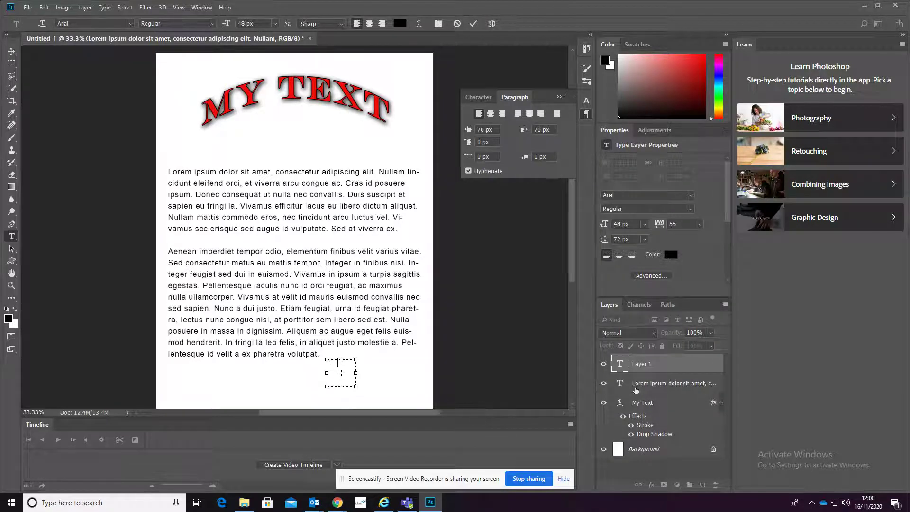
{"action": "left_click", "coordinate": [672, 384]}
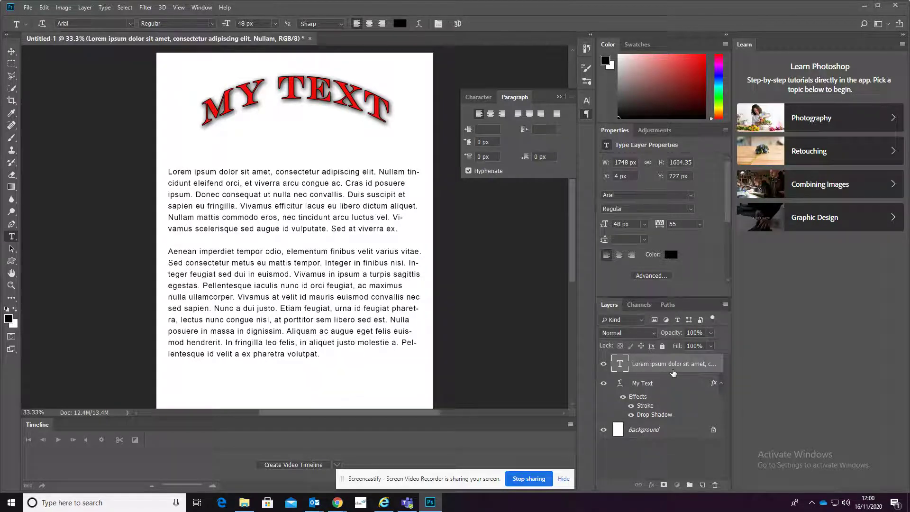
{"action": "left_click_drag", "start_coordinate": [309, 353], "coordinate": [148, 151]}
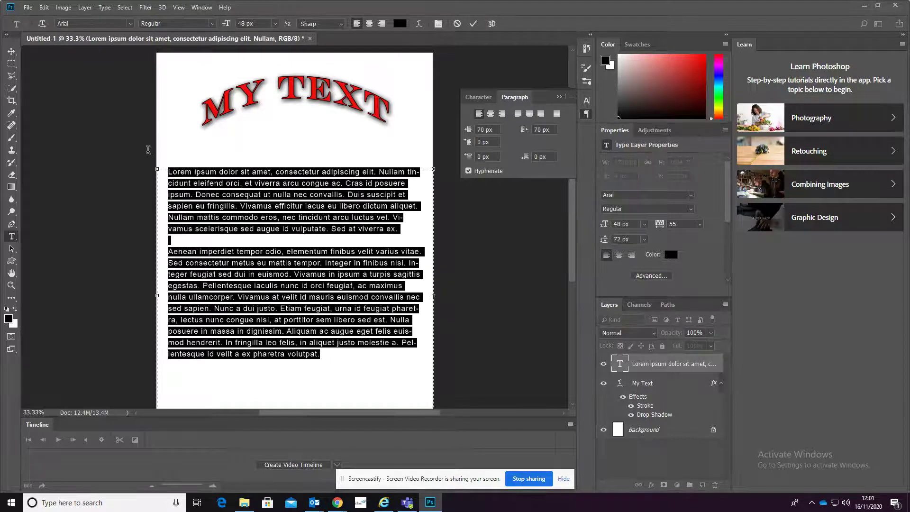
{"action": "left_click", "coordinate": [530, 115]}
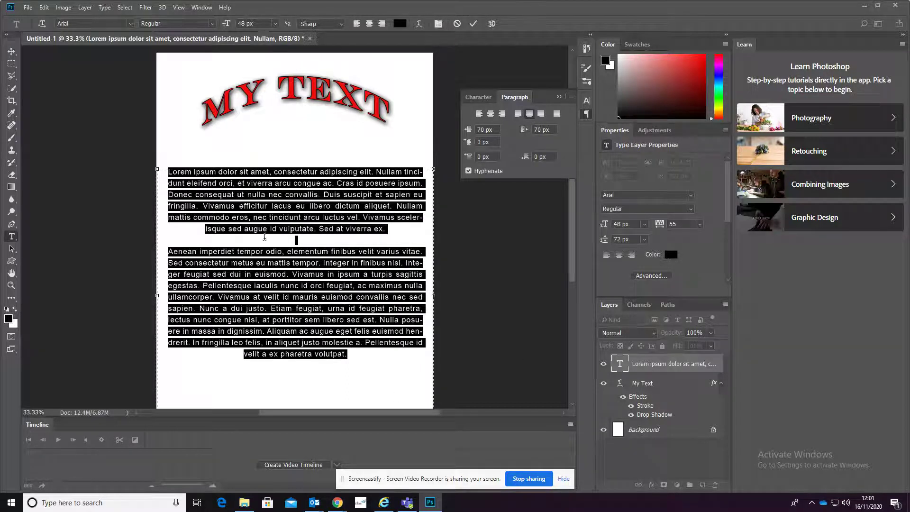
{"action": "left_click", "coordinate": [286, 205]}
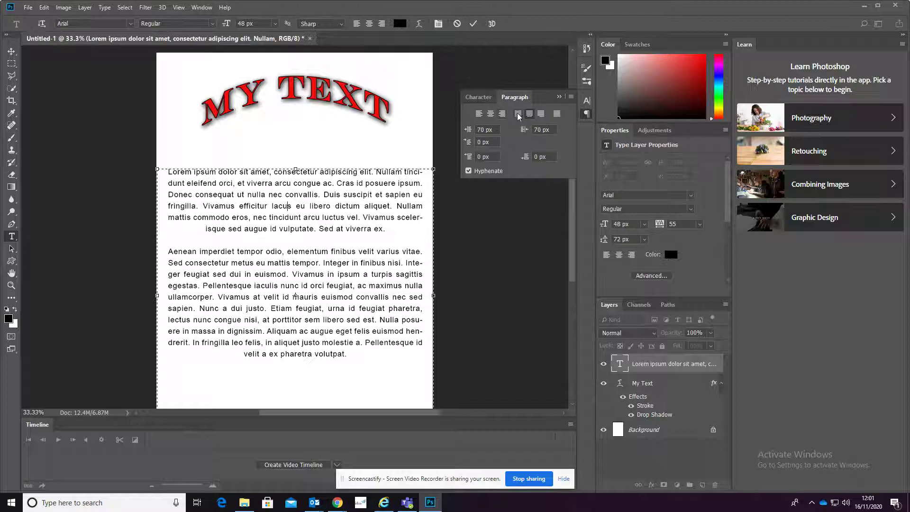
Step: Compare left and centre alignment, reapply Justify Last Centered, and collapse the Character/Paragraph panels
{"action": "left_click", "coordinate": [480, 115]}
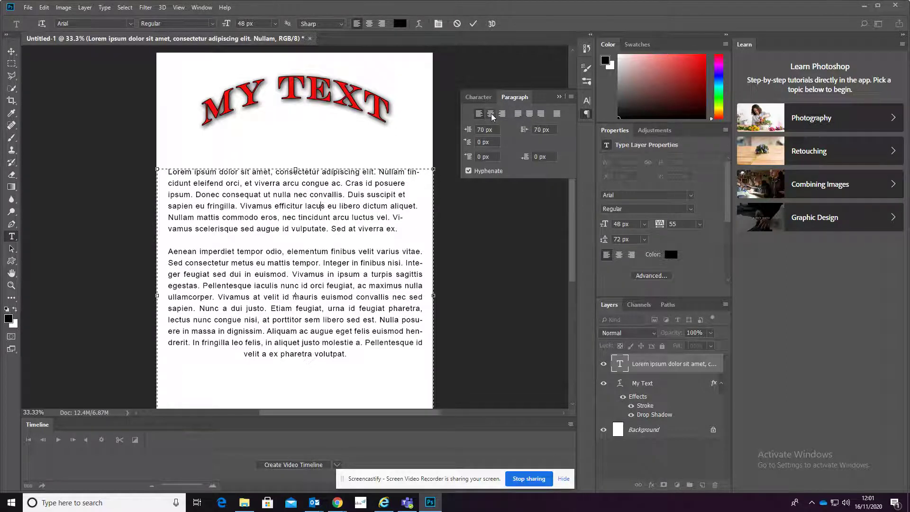
{"action": "left_click", "coordinate": [491, 114]}
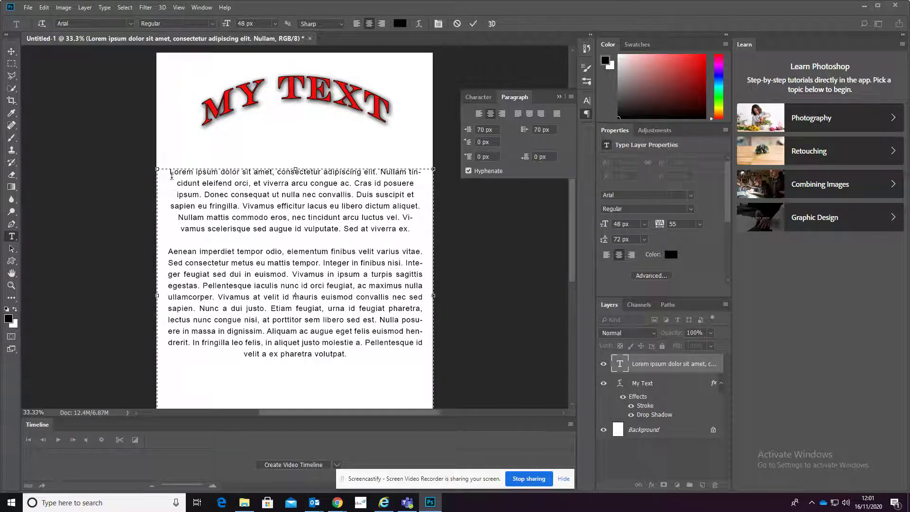
{"action": "left_click", "coordinate": [528, 115]}
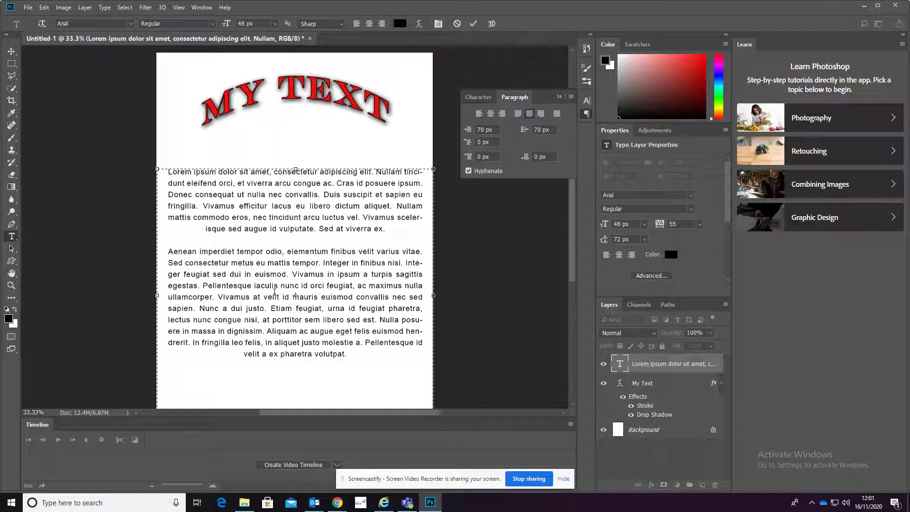
{"action": "left_click", "coordinate": [477, 95]}
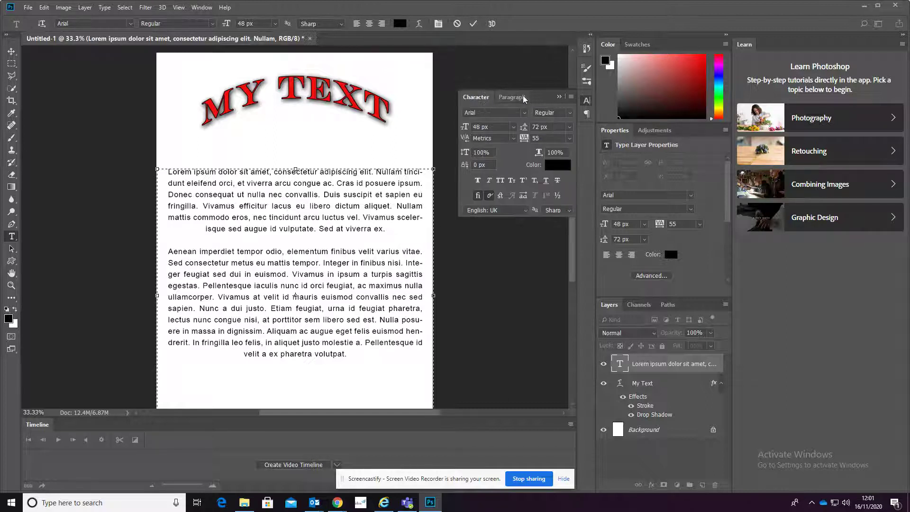
{"action": "left_click", "coordinate": [517, 97]}
{"action": "left_click", "coordinate": [559, 96]}
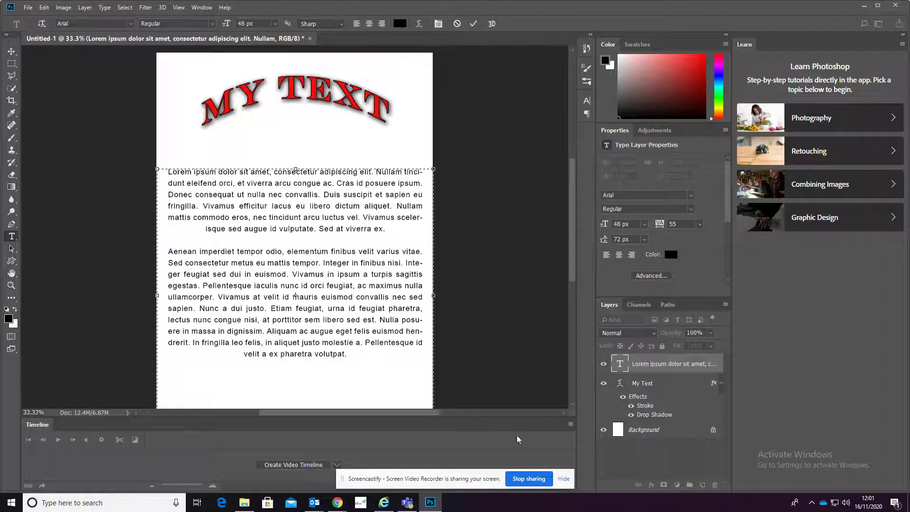